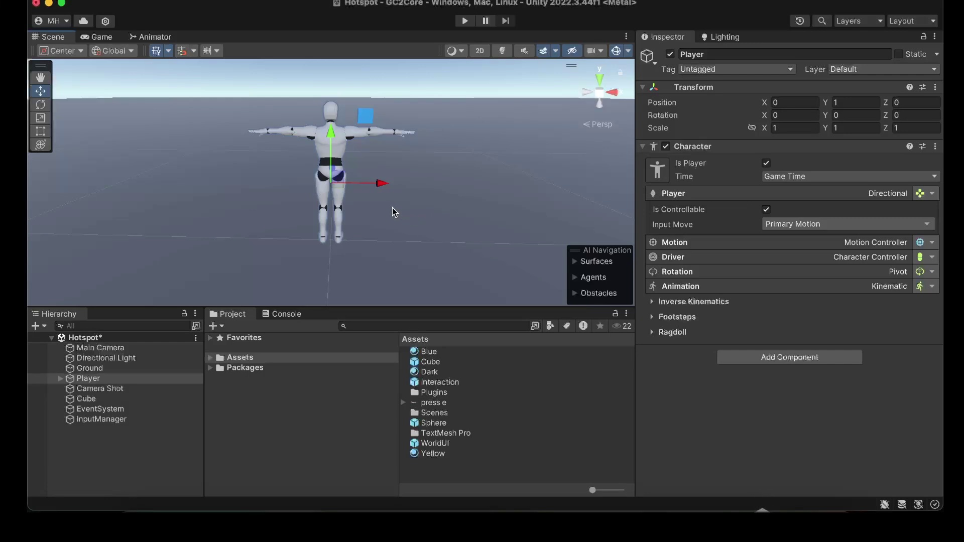
Step: Orbit the Scene view to see the Player character and the blue cube from the side
left_click_drag(424, 206, 387, 207, "alt")
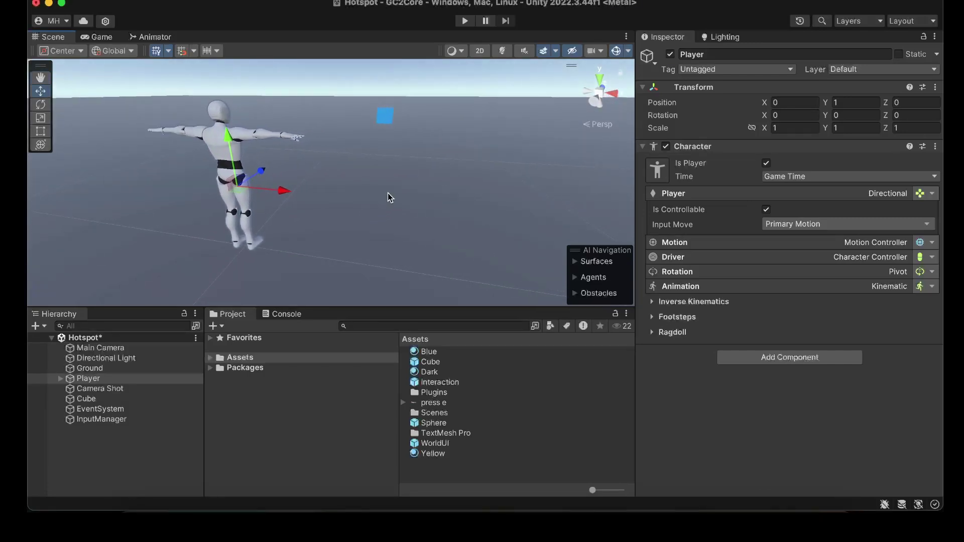
left_click(385, 119)
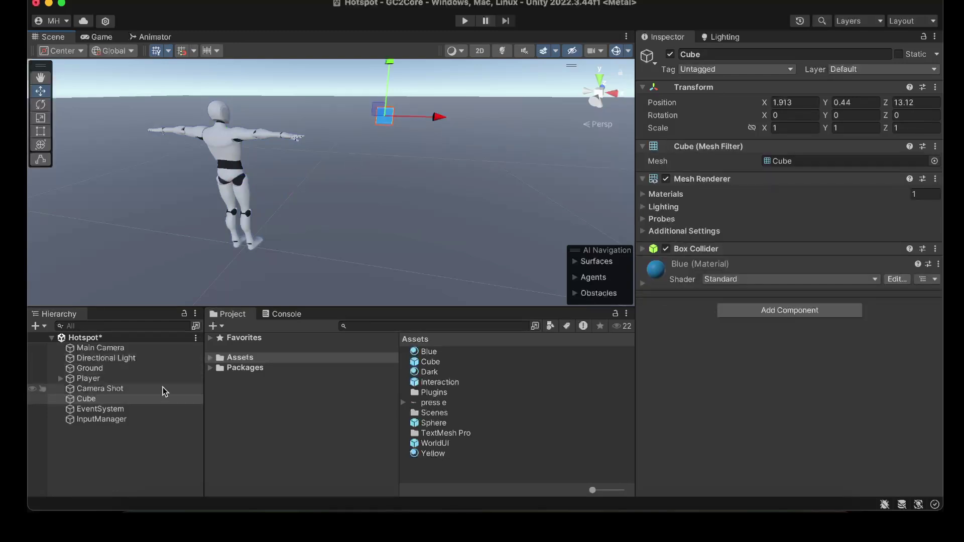
left_click(711, 179)
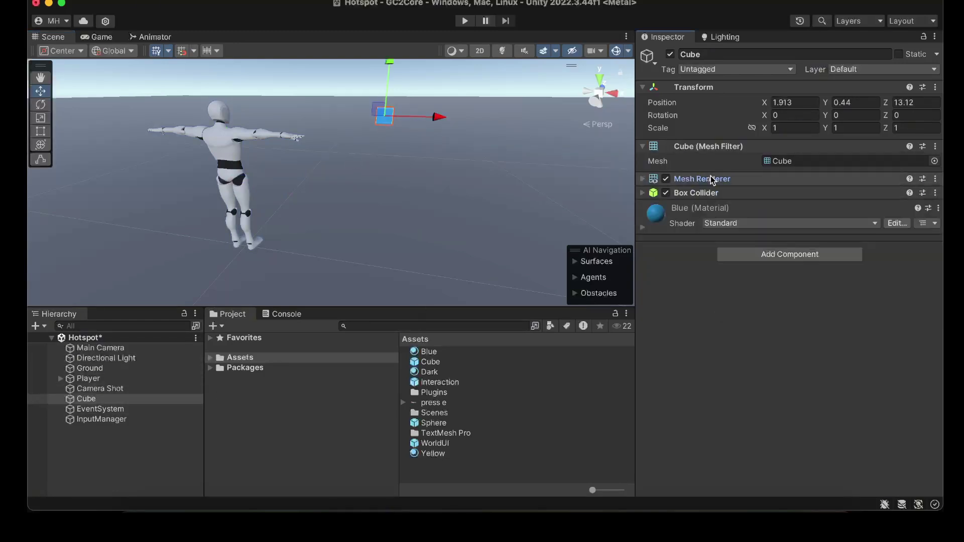
left_click_drag(384, 145, 394, 119, "alt")
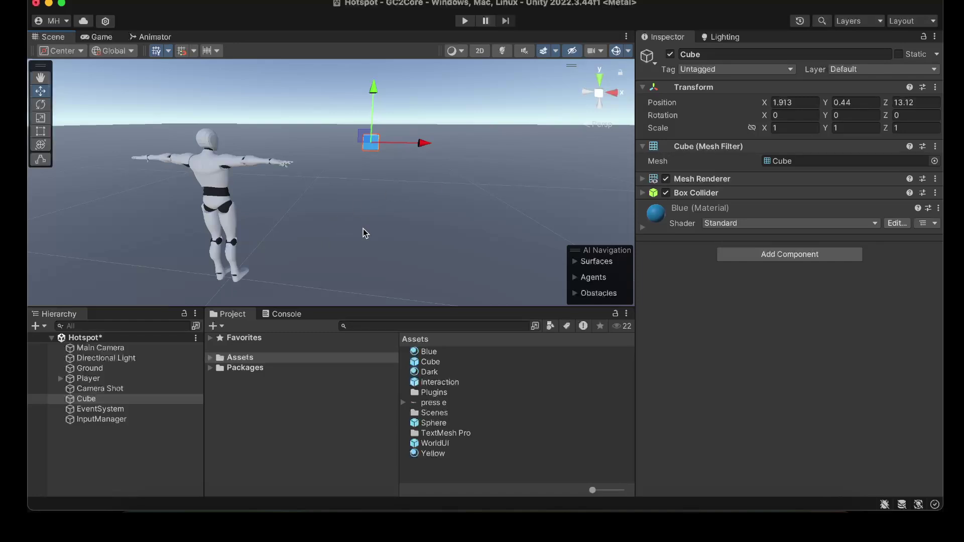
Step: In the Player's Motion > Interaction settings, set Radius to 2 and keep Focus on Near Character
left_click(99, 380)
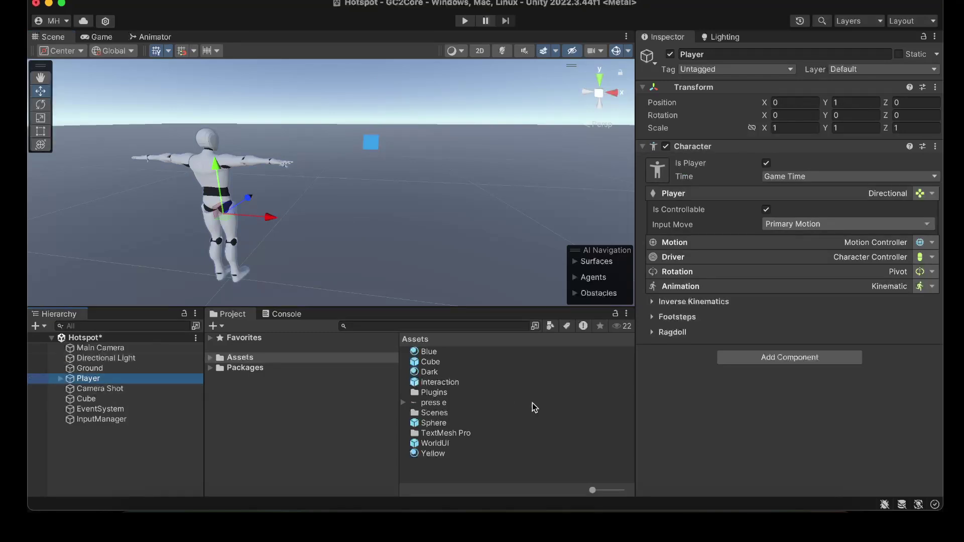
left_click(686, 244)
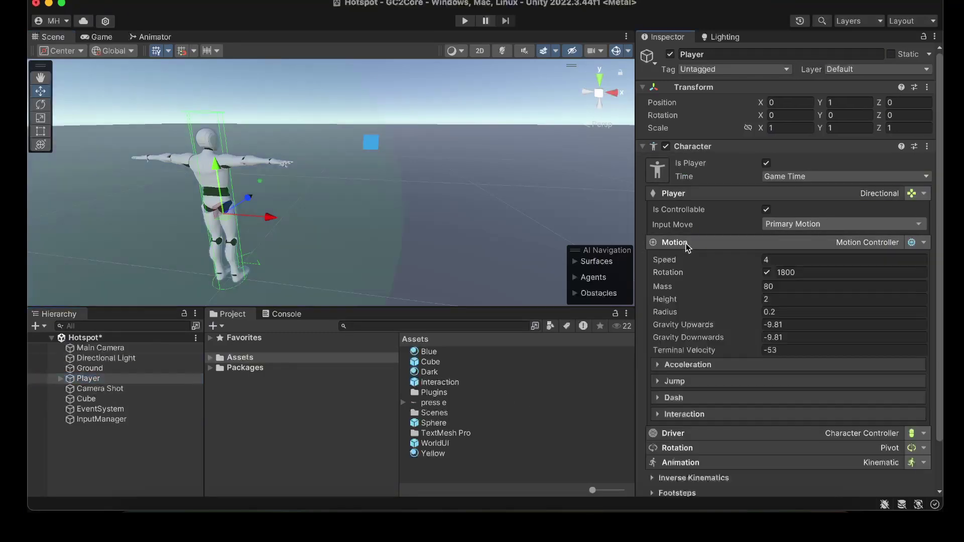
scroll(692, 326, "down", 2)
left_click(693, 364)
scroll(694, 370, "down", 2)
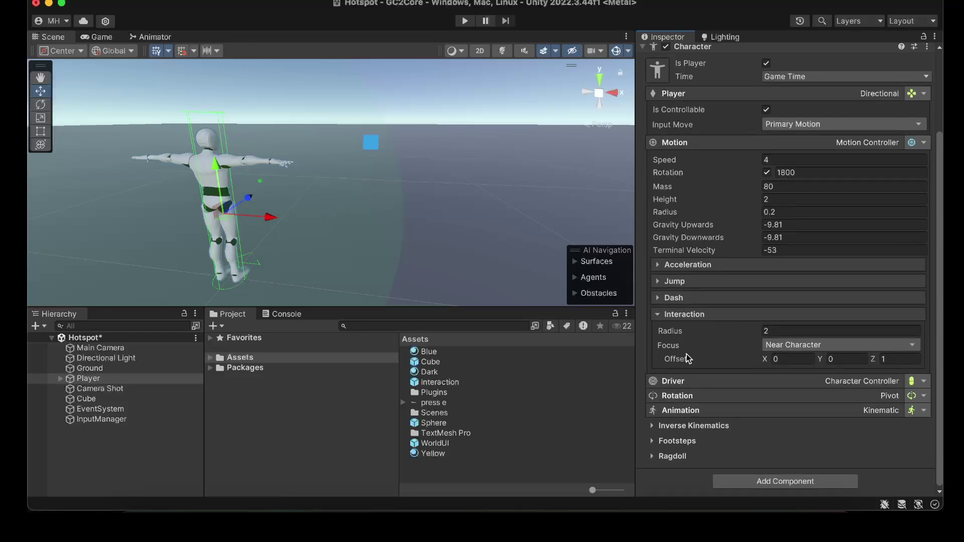
mouse_move(673, 332)
left_mouse_down()
mouse_move(657, 333)
mouse_move(672, 335)
left_mouse_up()
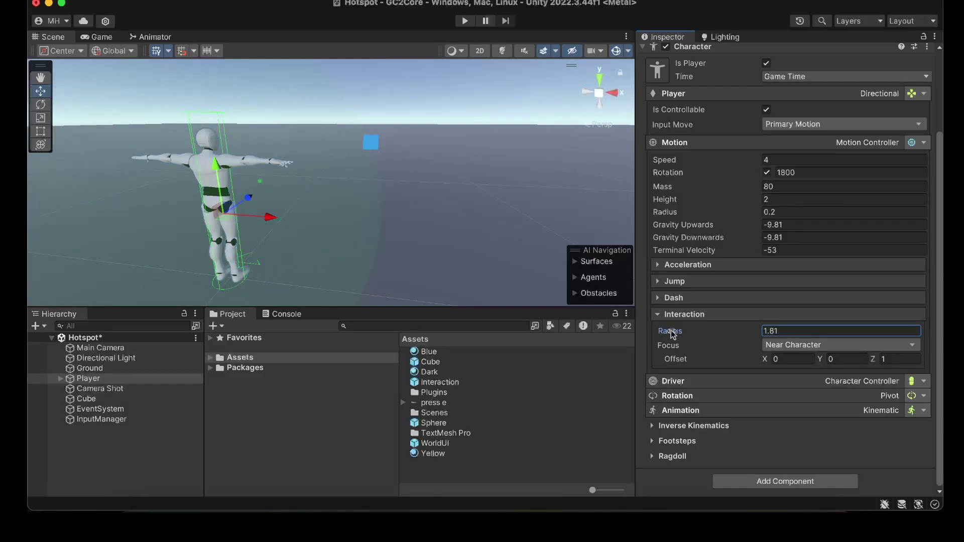
type("2")
left_click(781, 347)
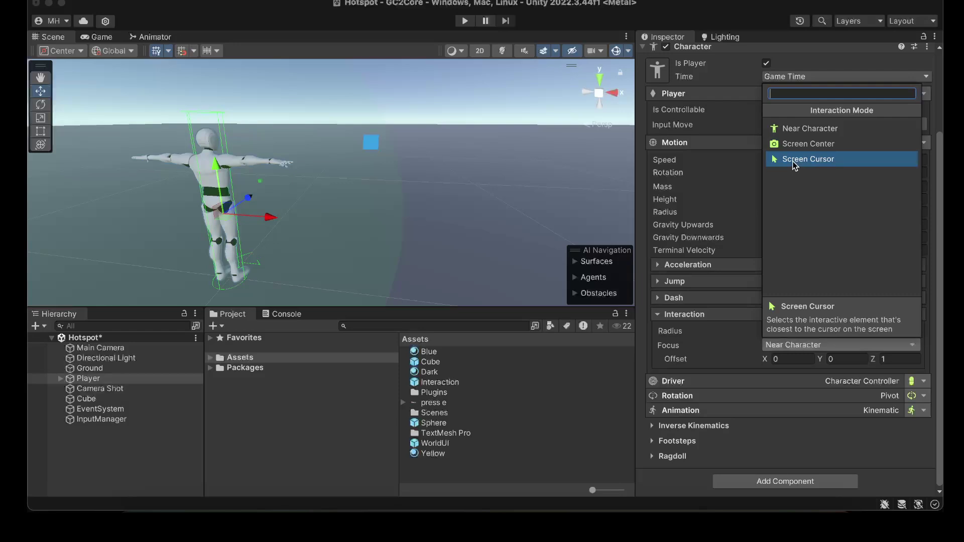
left_click(793, 129)
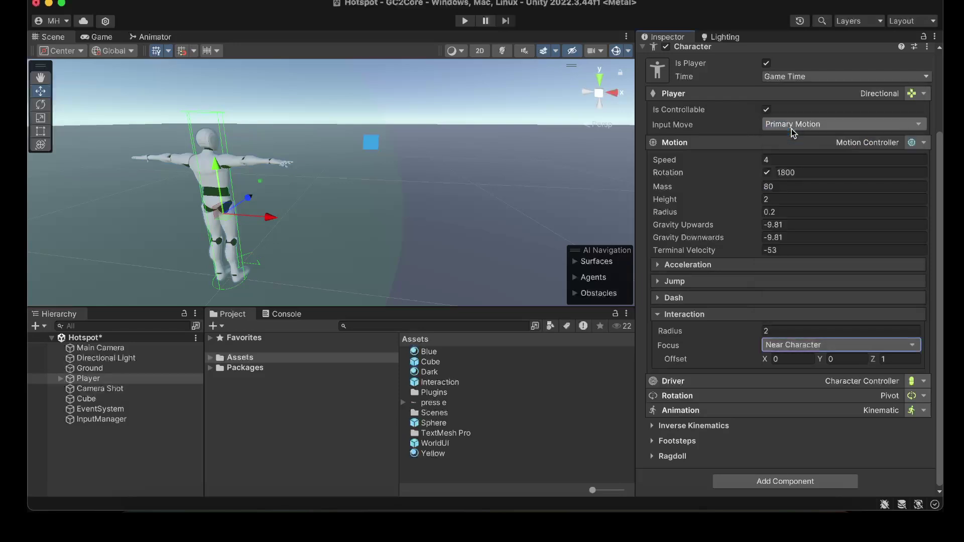
left_click(720, 314)
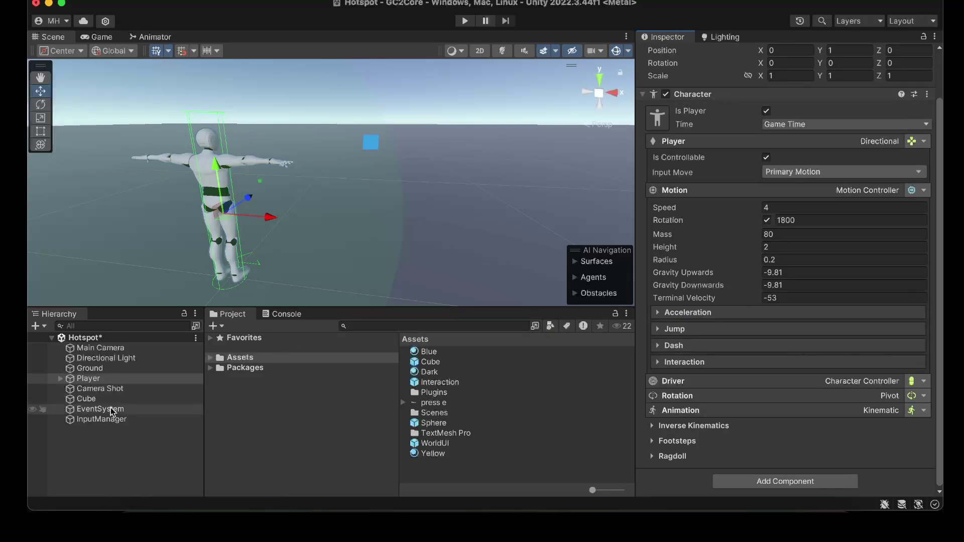
Step: Give the Cube a Game Creator > Visual Scripting > Hotspot component
left_click(104, 399)
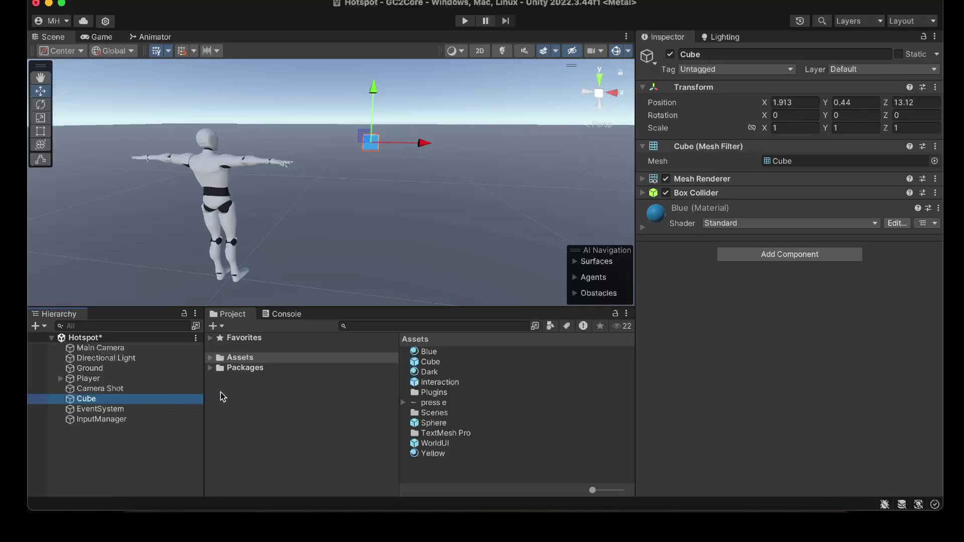
left_click(755, 259)
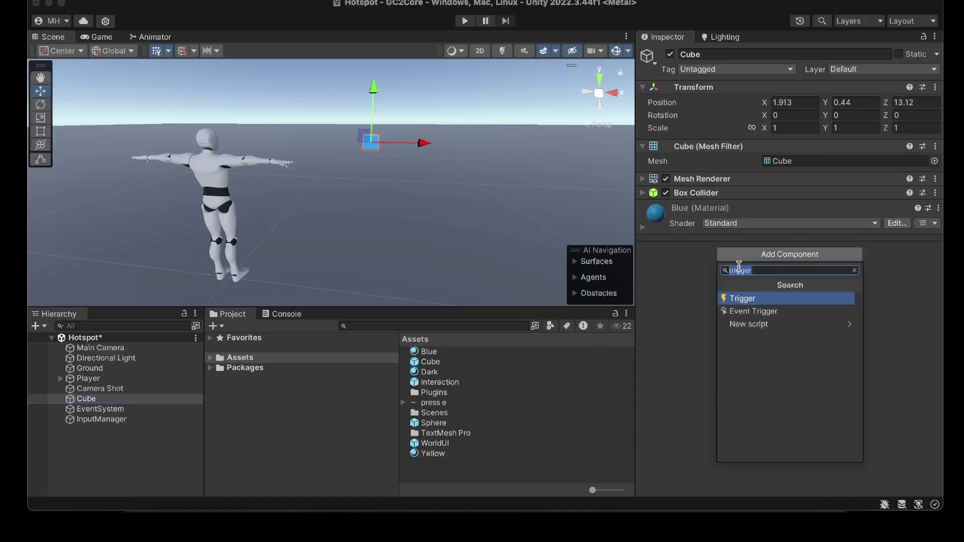
left_click(853, 270)
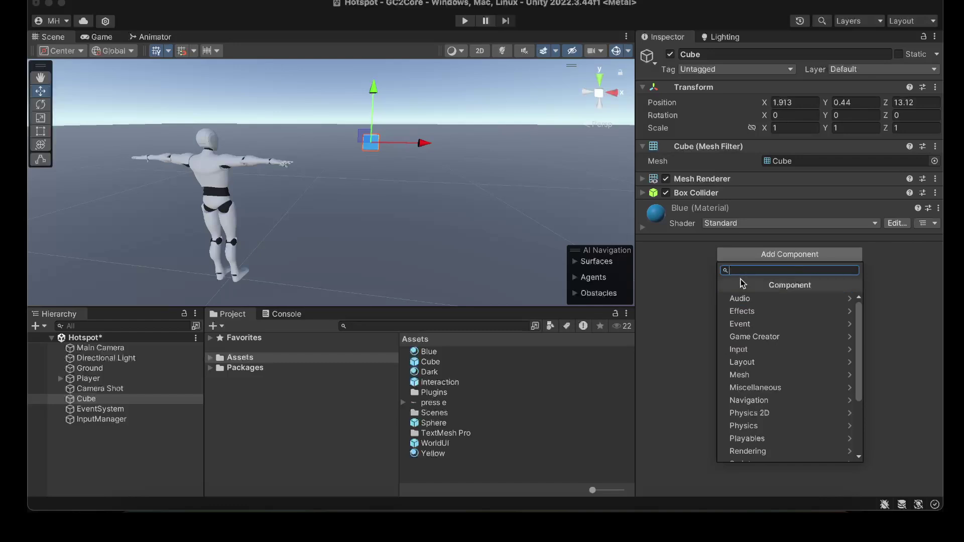
left_click(753, 336)
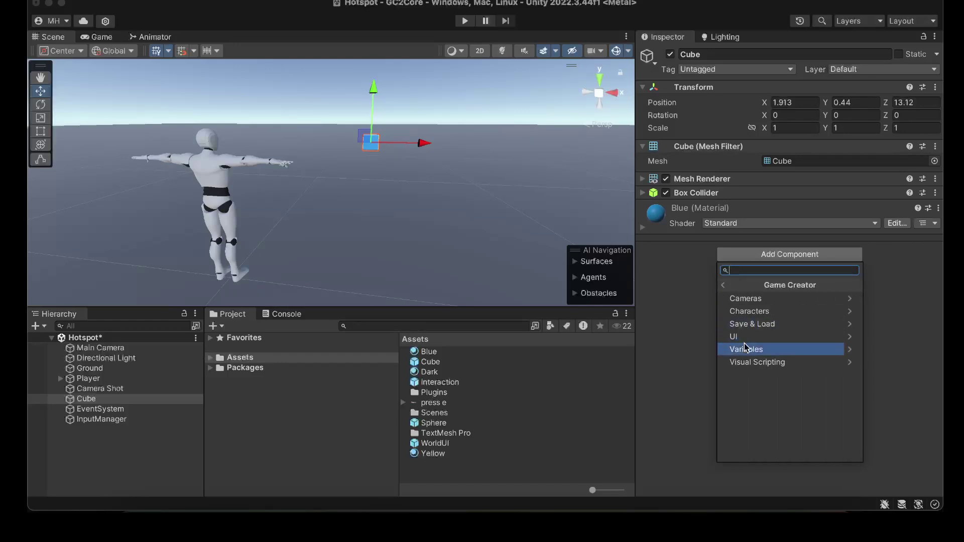
left_click(747, 363)
left_click(743, 325)
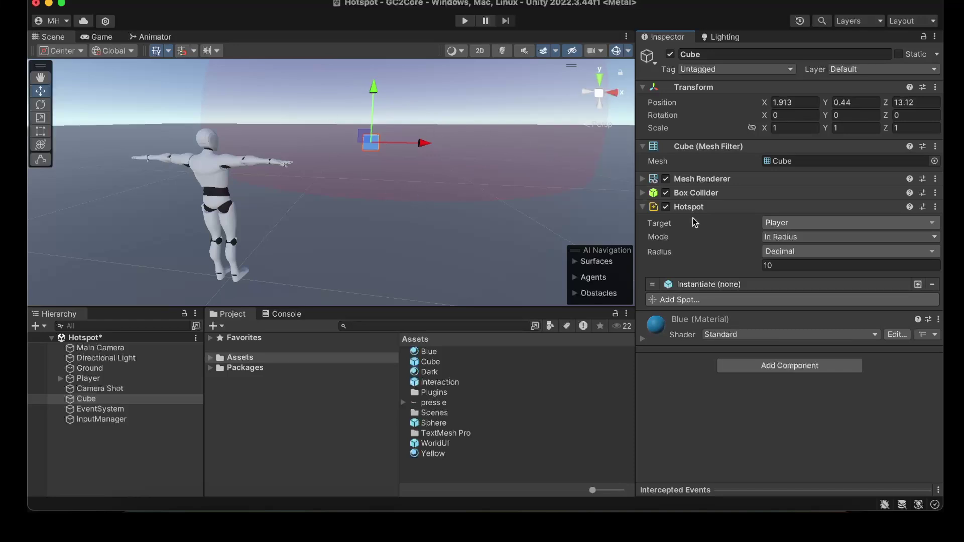
Step: Set the Cube's Hotspot radius to 2
left_click_drag(736, 269, 692, 266)
left_click(774, 270)
type("2")
key("Return")
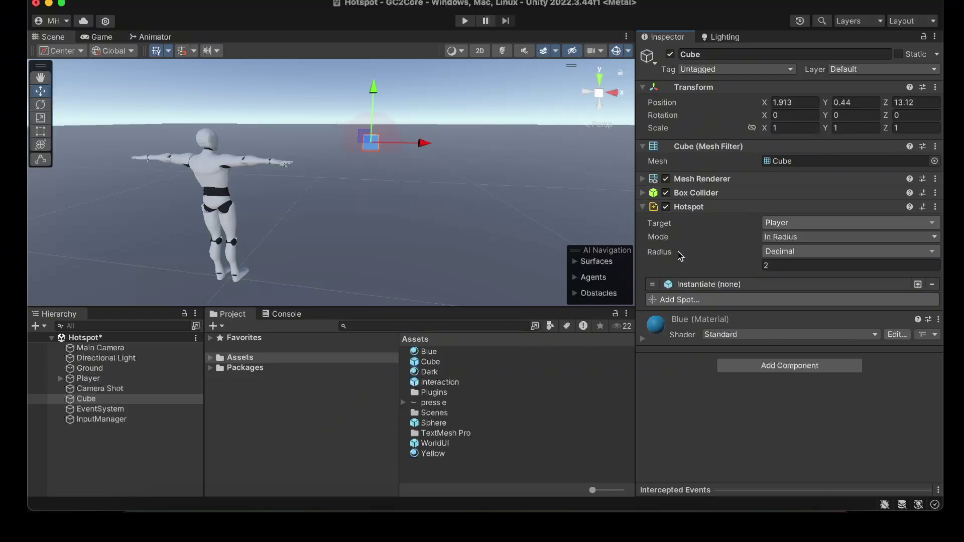
Step: Replace the Instantiate spot with a Characters > Look At spot, then save the scene and enter Play mode
left_click(931, 284)
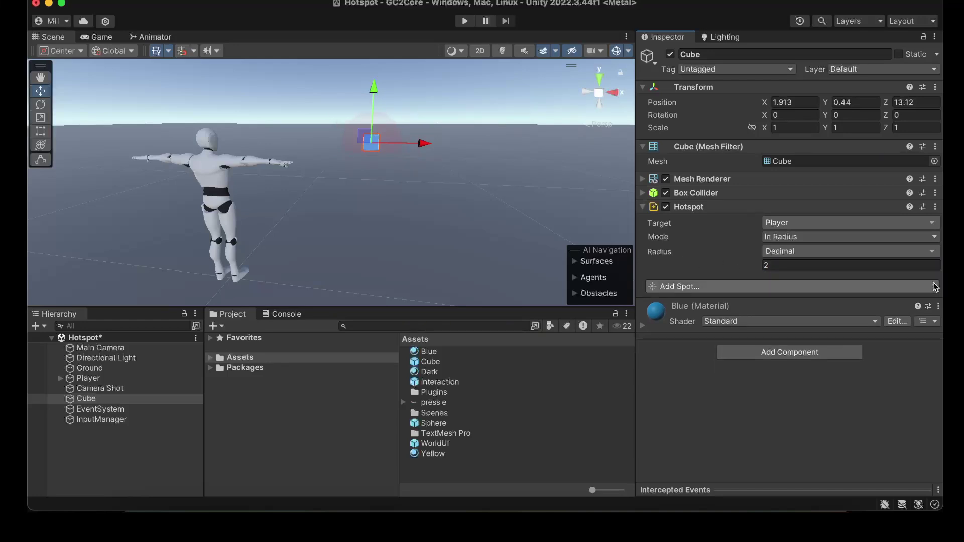
left_click(677, 287)
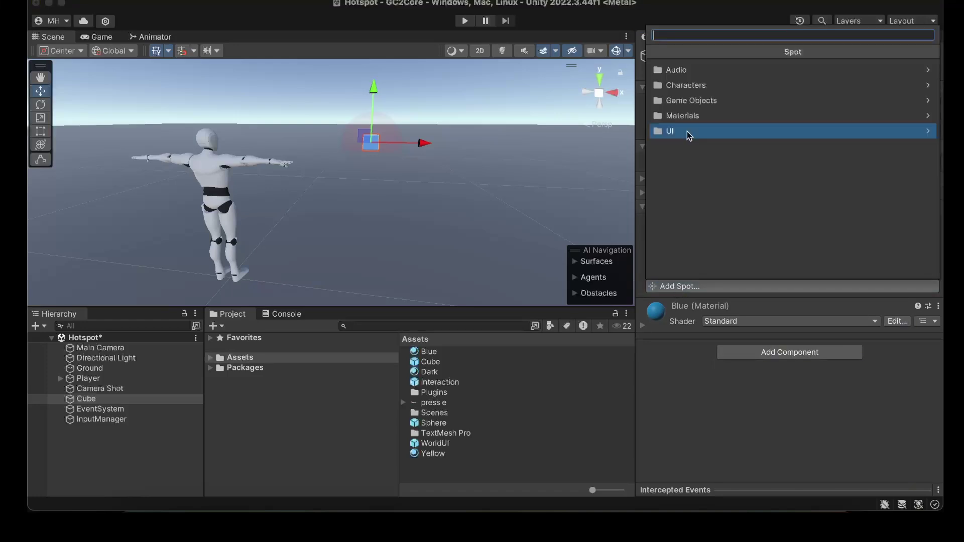
left_click(680, 85)
left_click(673, 70)
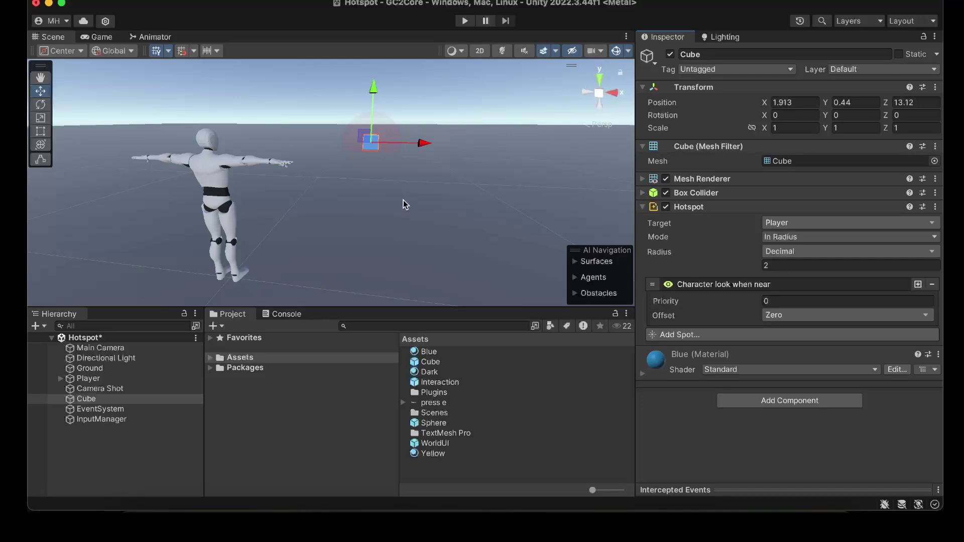
key("super+s")
left_click(464, 21)
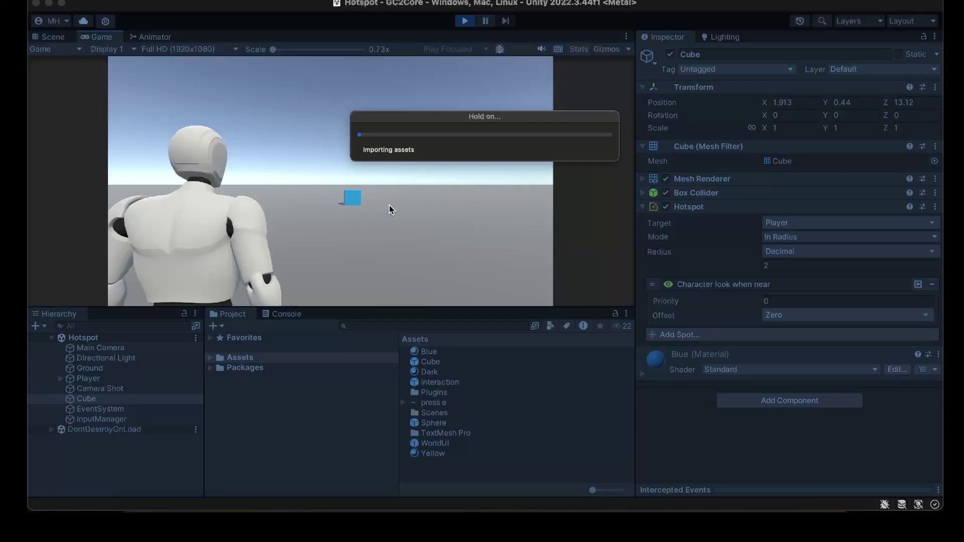
Step: Walk the player character forward with W up beside the blue cube
key("w")
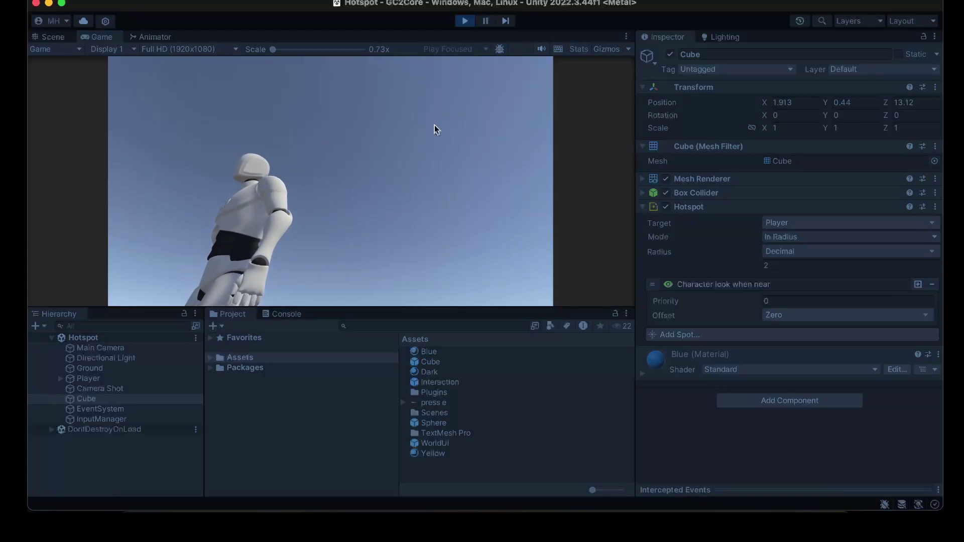
Step: Stop Play mode and add a Look at Targets IK rig layer to the Player's Inverse Kinematics
left_click(465, 21)
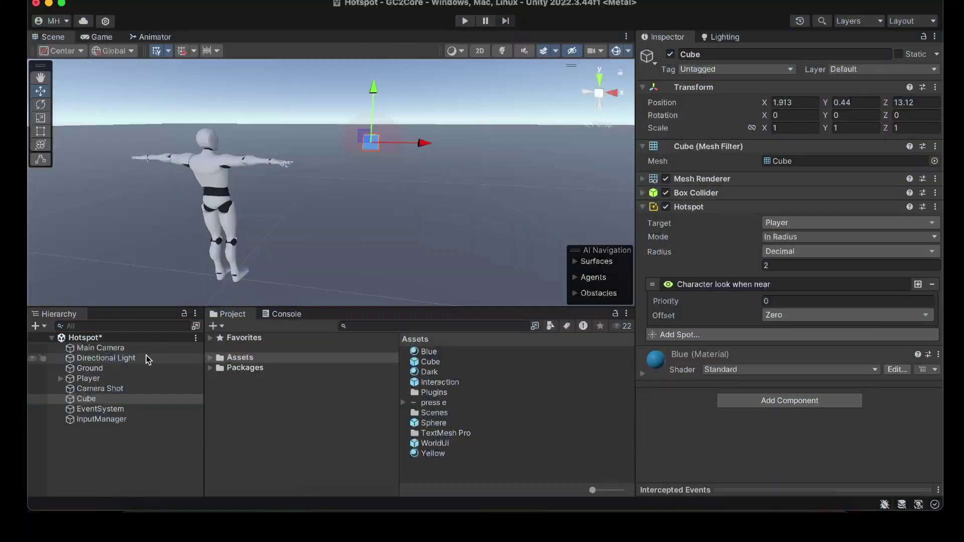
left_click(89, 378)
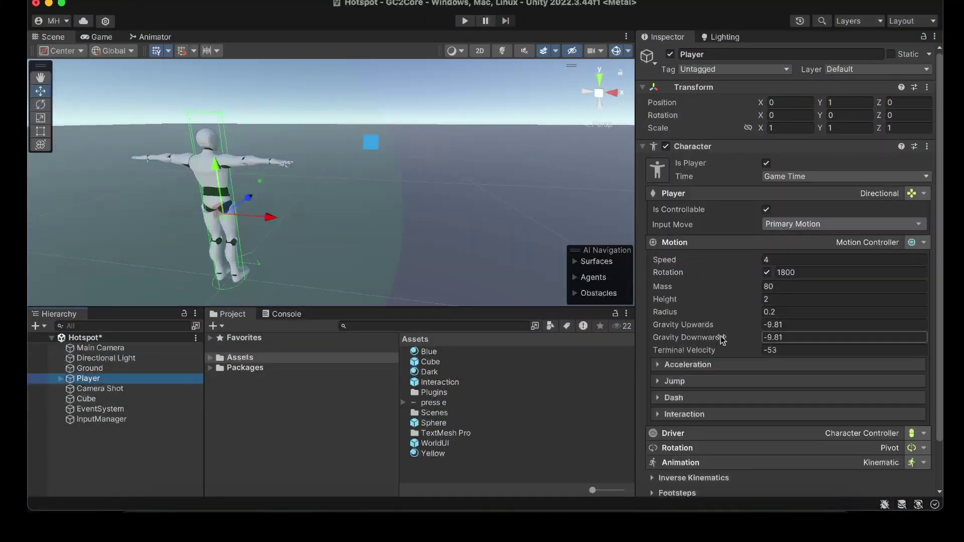
scroll(721, 336, "down", 3)
left_click(698, 426)
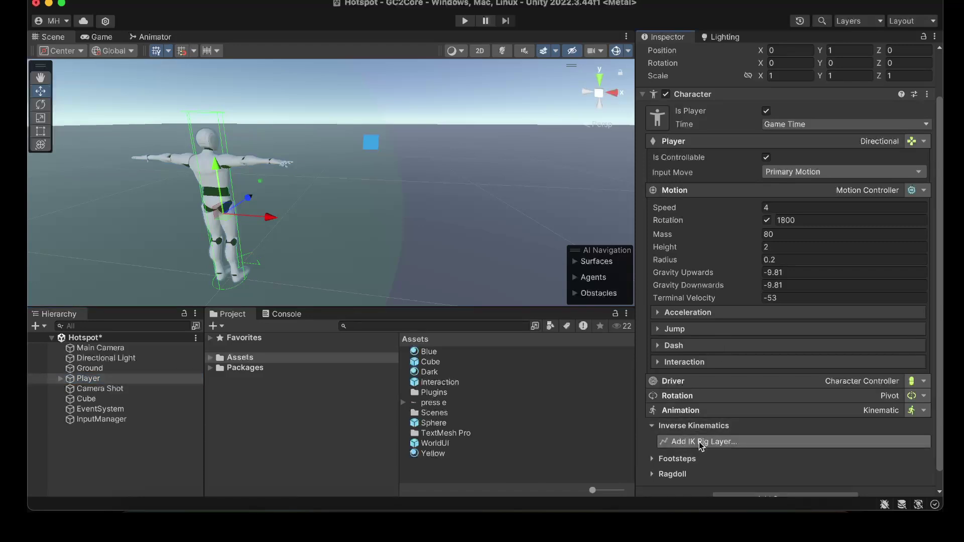
left_click(701, 445)
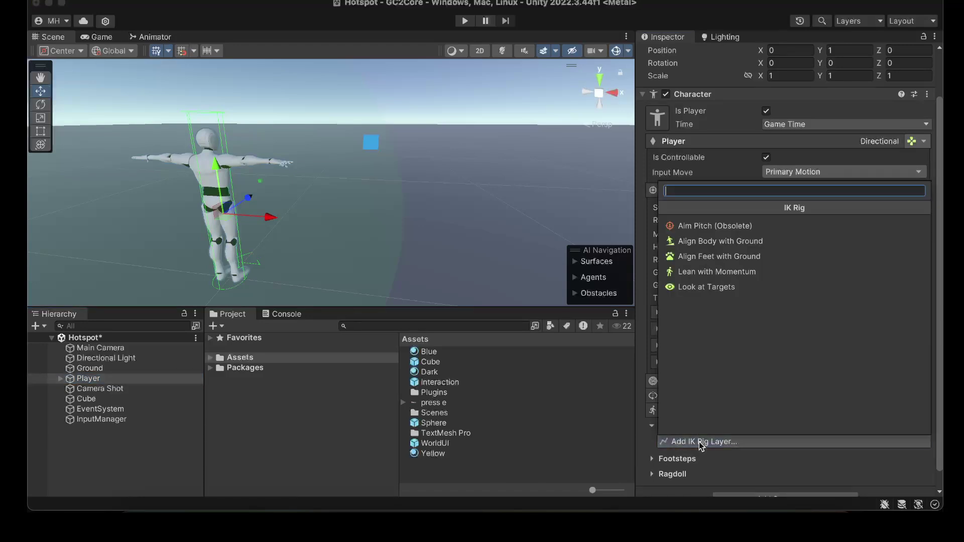
left_click(706, 287)
scroll(715, 437, "down", 3)
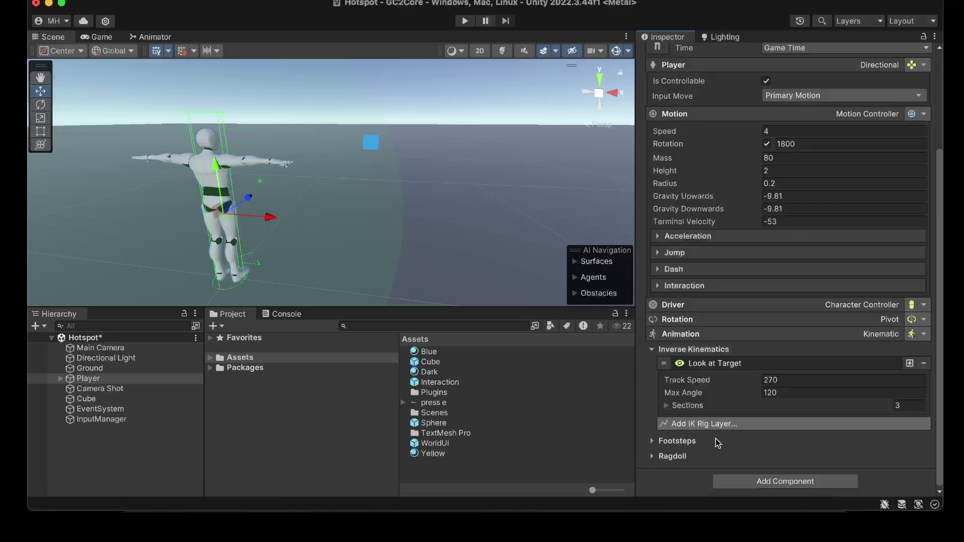
left_click(707, 350)
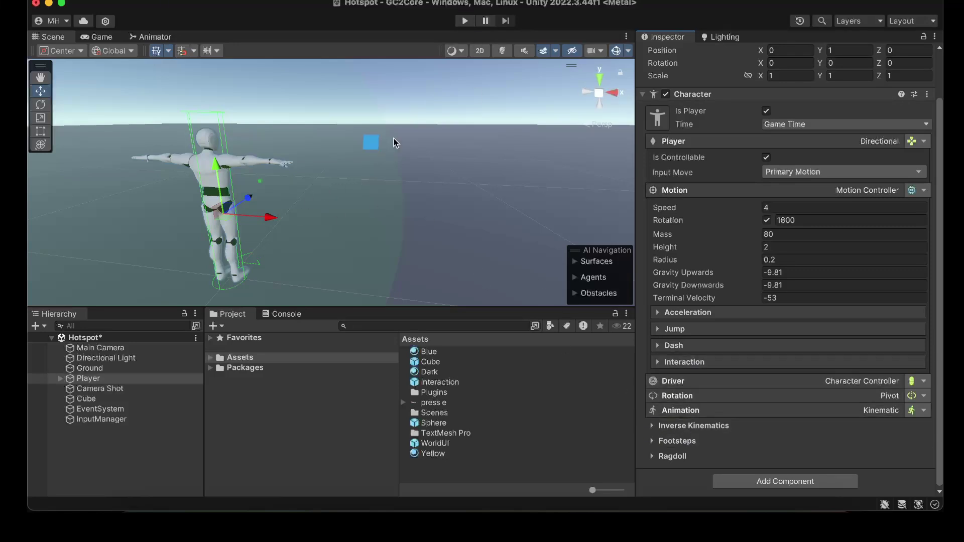
Step: Enter Play mode and run the character forward, back, and beside the blue cube using W, S and D
key("super+p")
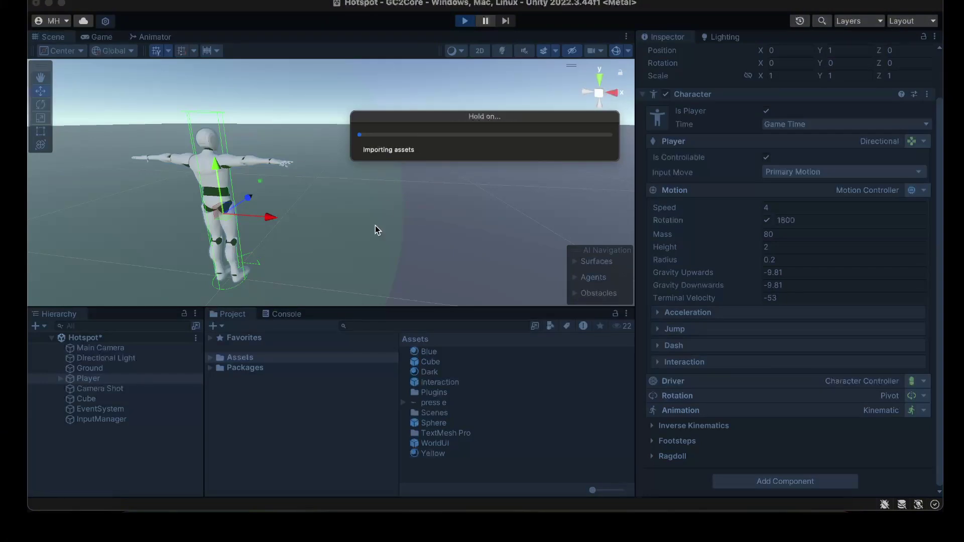
key("w")
key("w")
key("w")
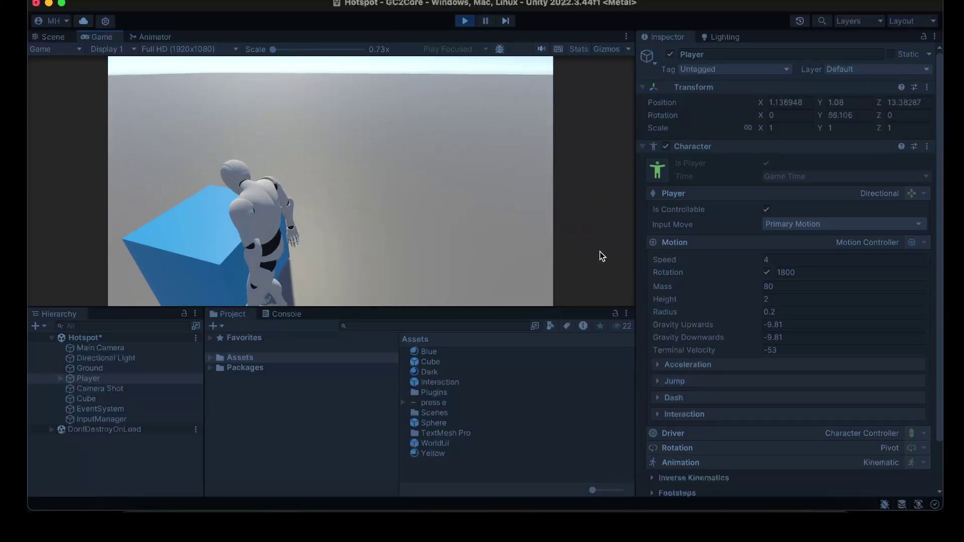
key("s")
key("w")
key("d")
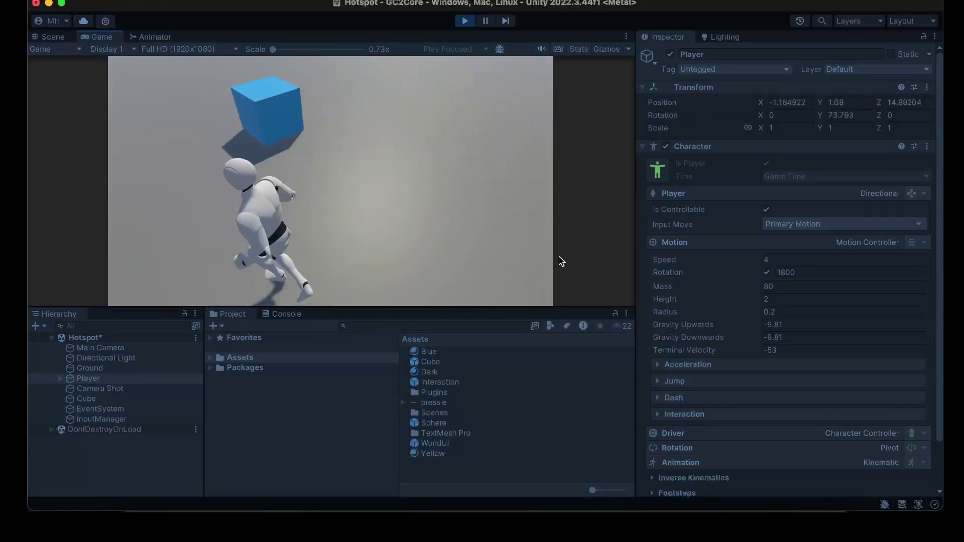
key("d")
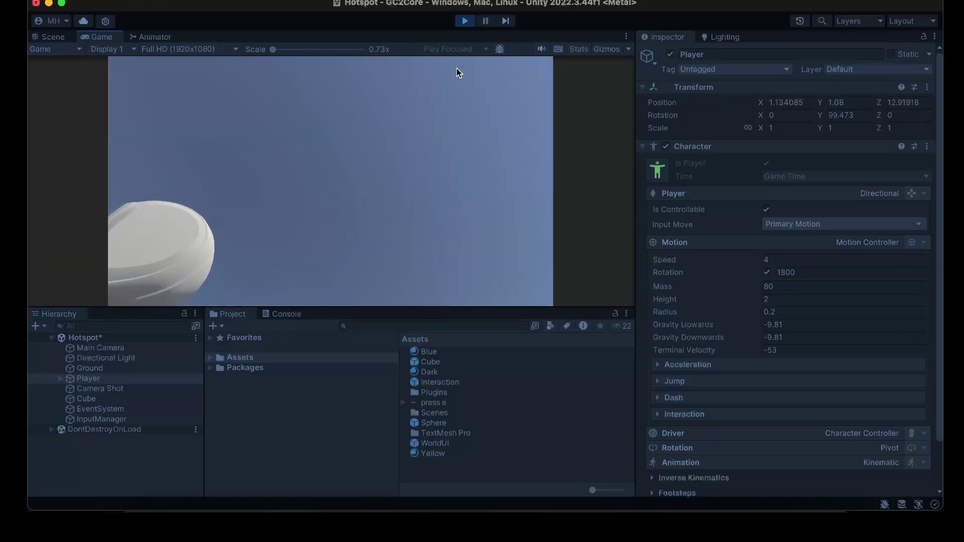
Step: Stop the game, set the Cube's look-when-near Offset to Constants > Up, and play again
left_click(464, 21)
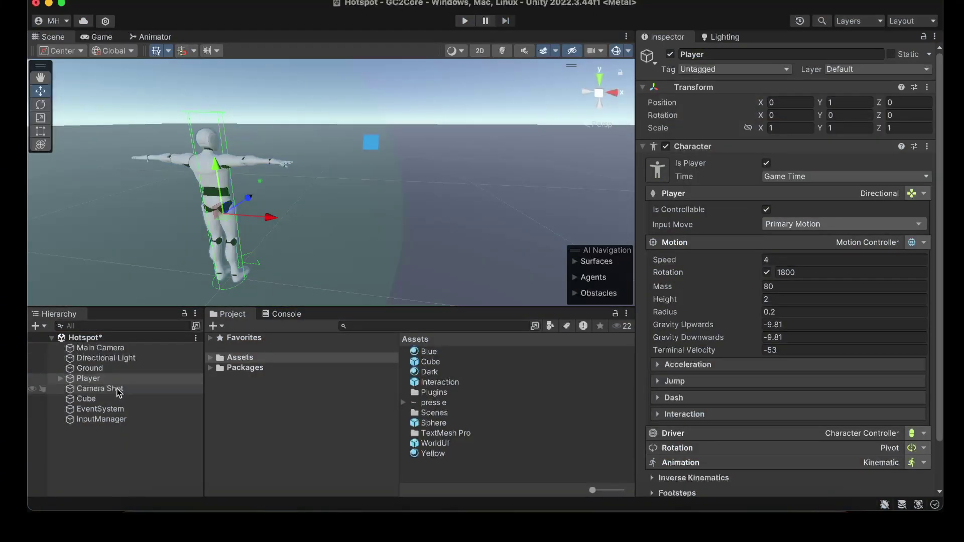
left_click(116, 399)
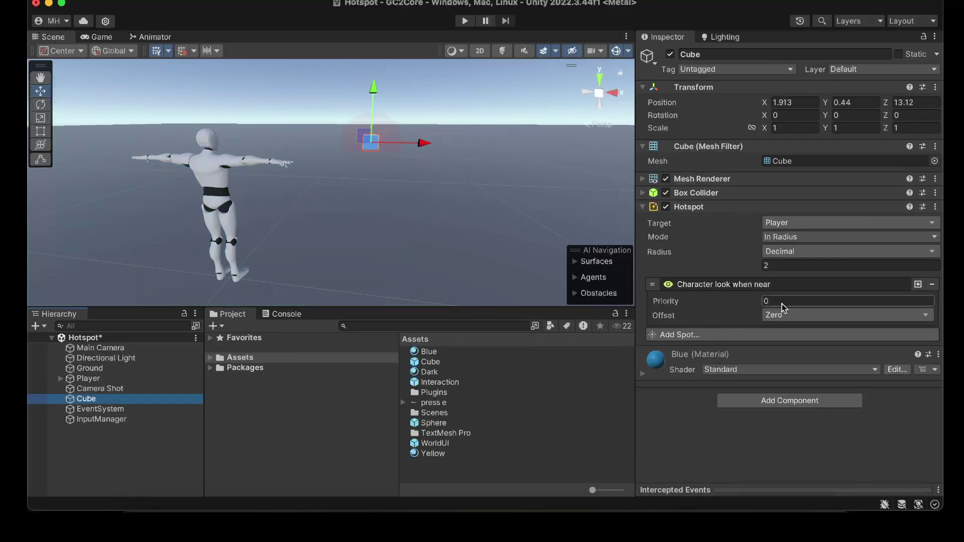
left_click(786, 314)
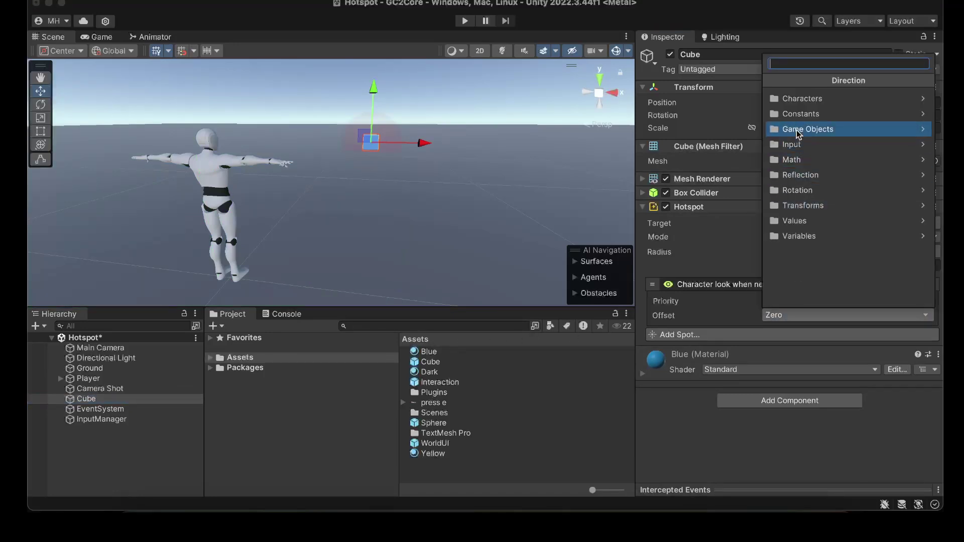
left_click(798, 114)
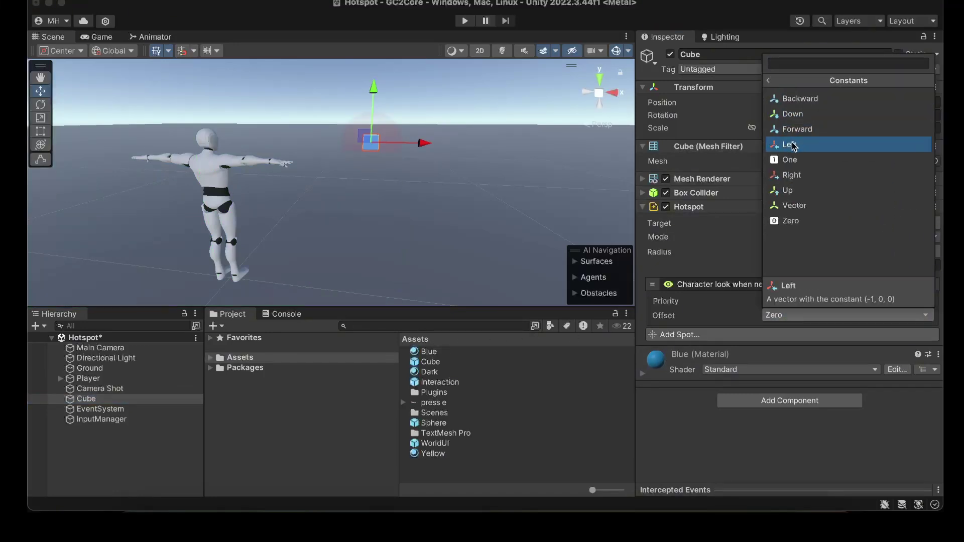
left_click(792, 190)
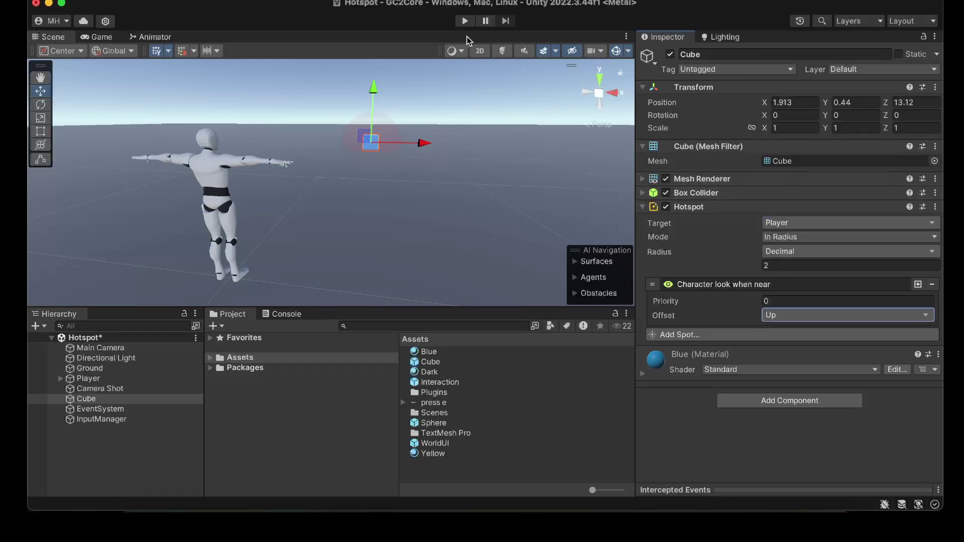
left_click(465, 22)
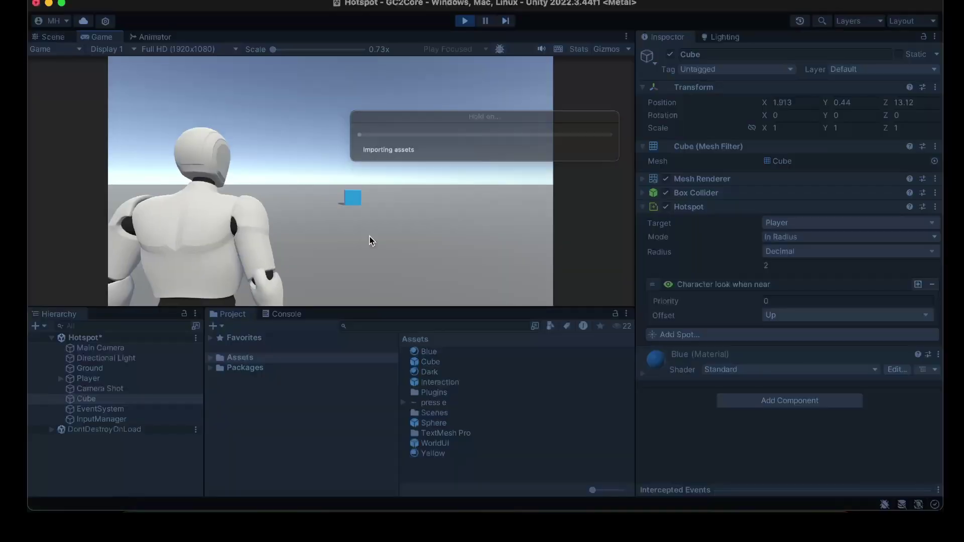
Step: Walk the character up beside the blue cube with W, then back away with S
key("w")
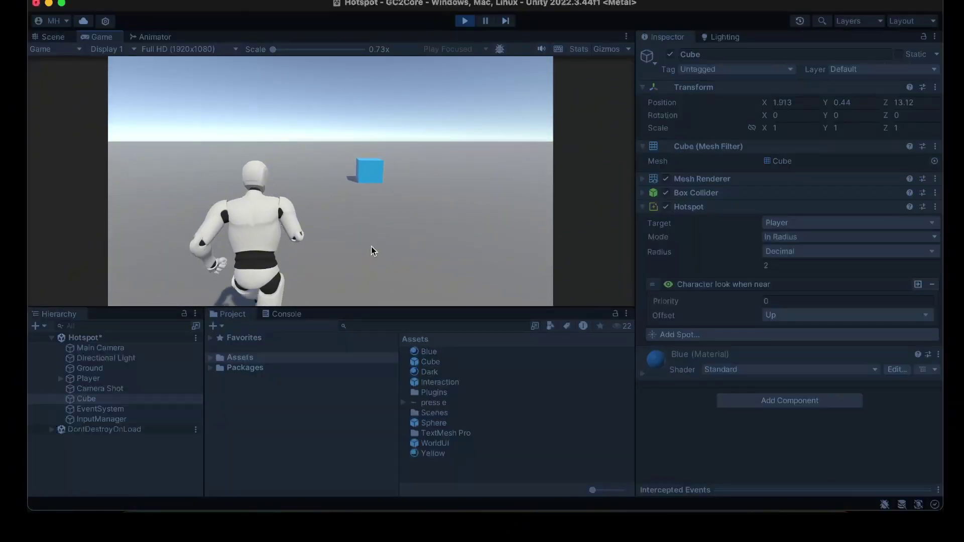
key("w")
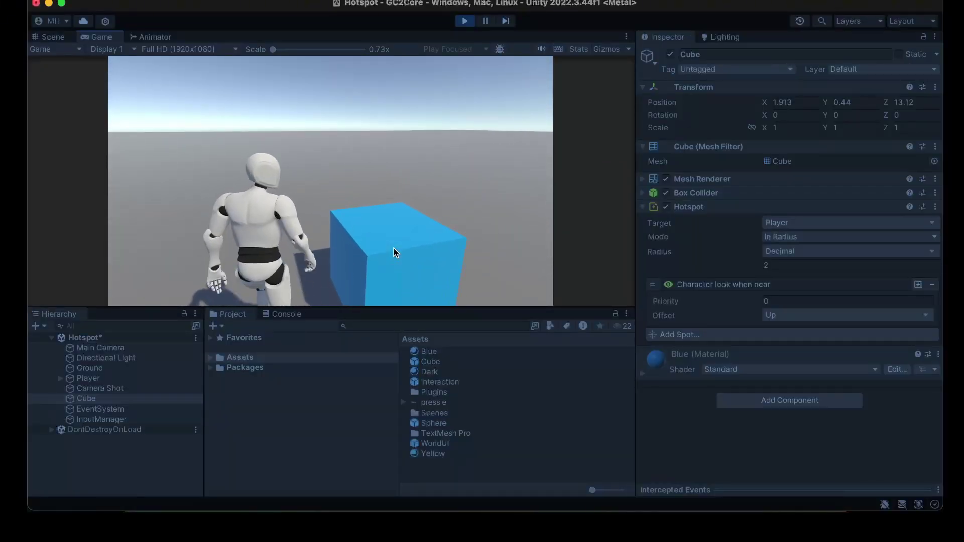
key("w")
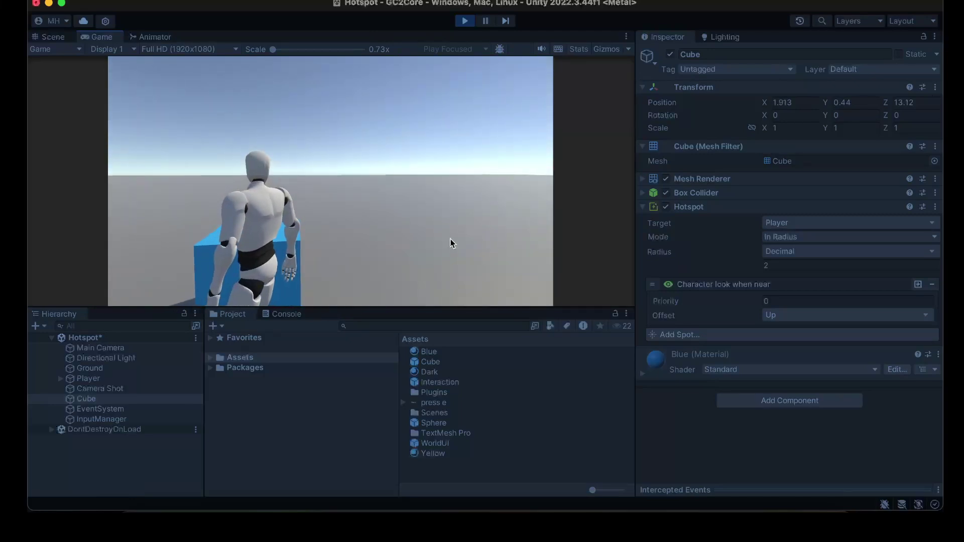
key("w")
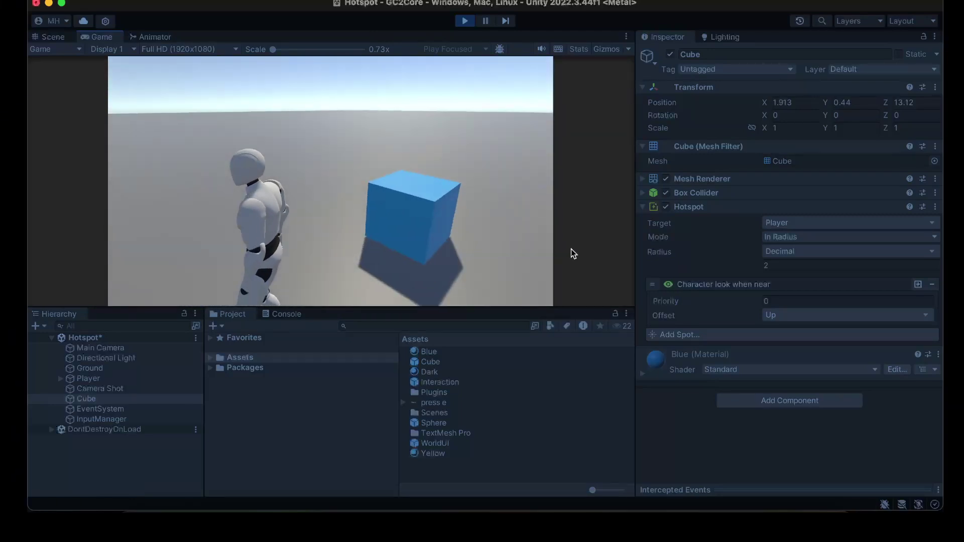
key("s")
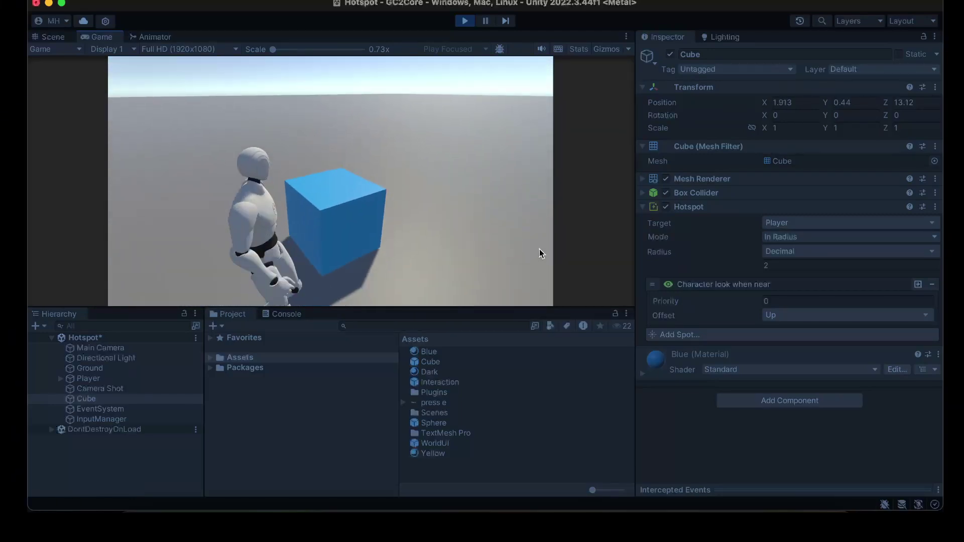